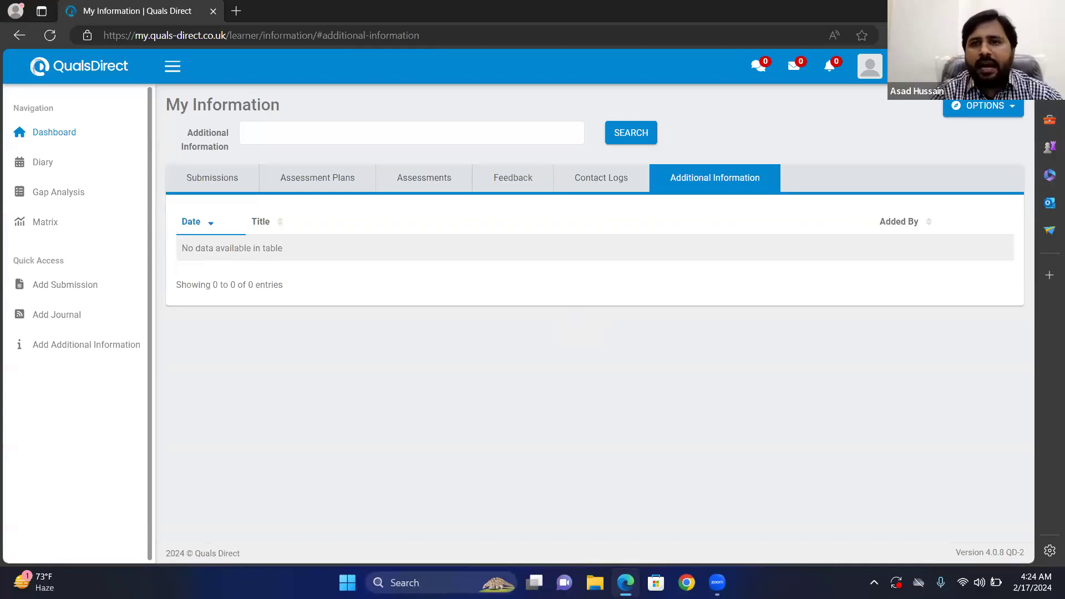
Step: Start a new additional information entry with the title "Passport" and the details "My Identity Proof"
left_click(988, 107)
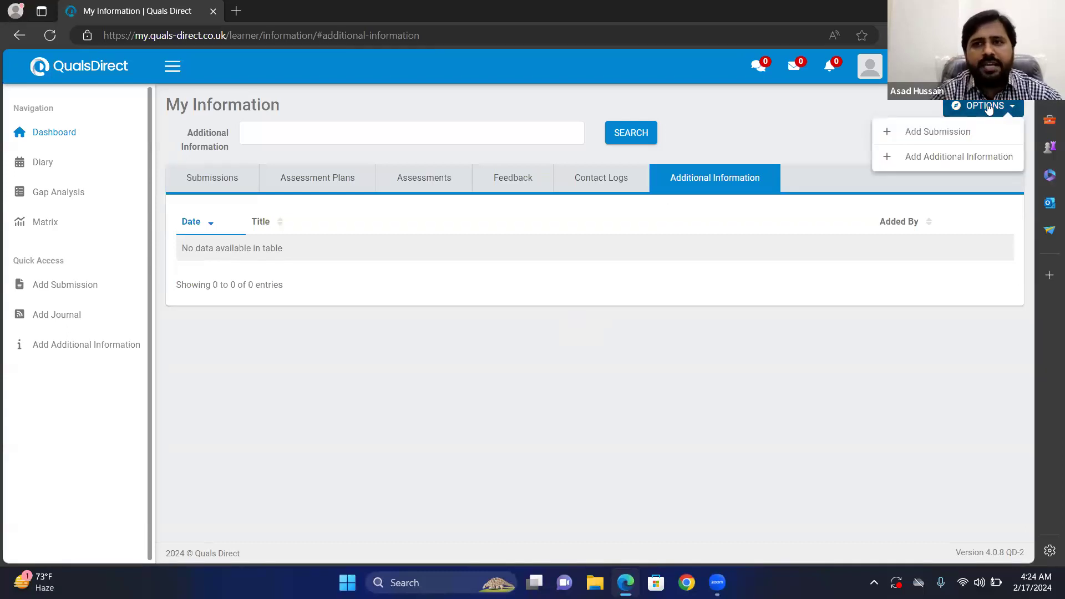
left_click(924, 153)
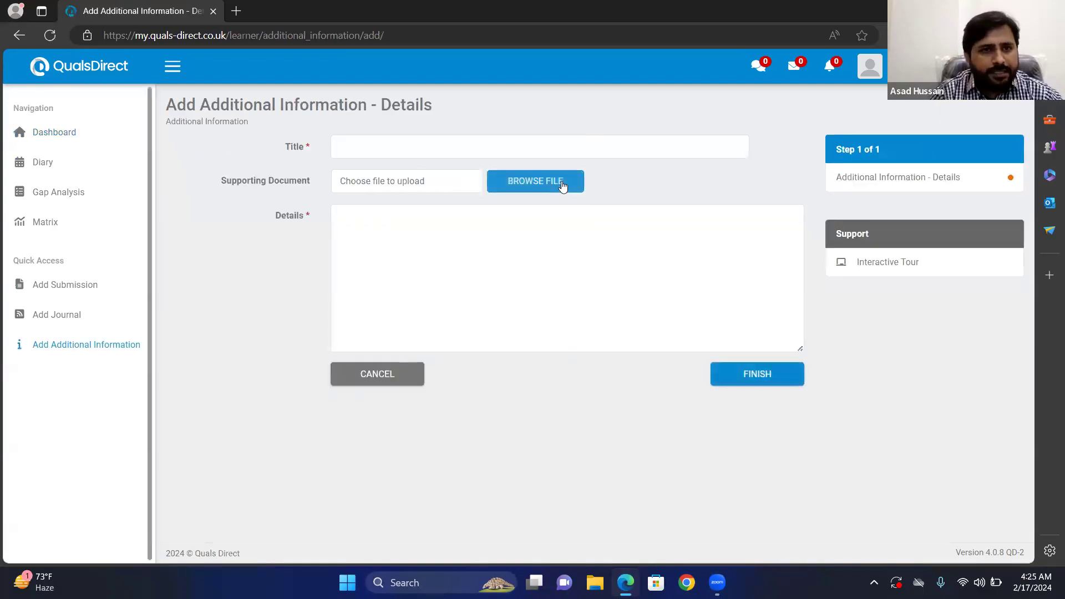
left_click(407, 146)
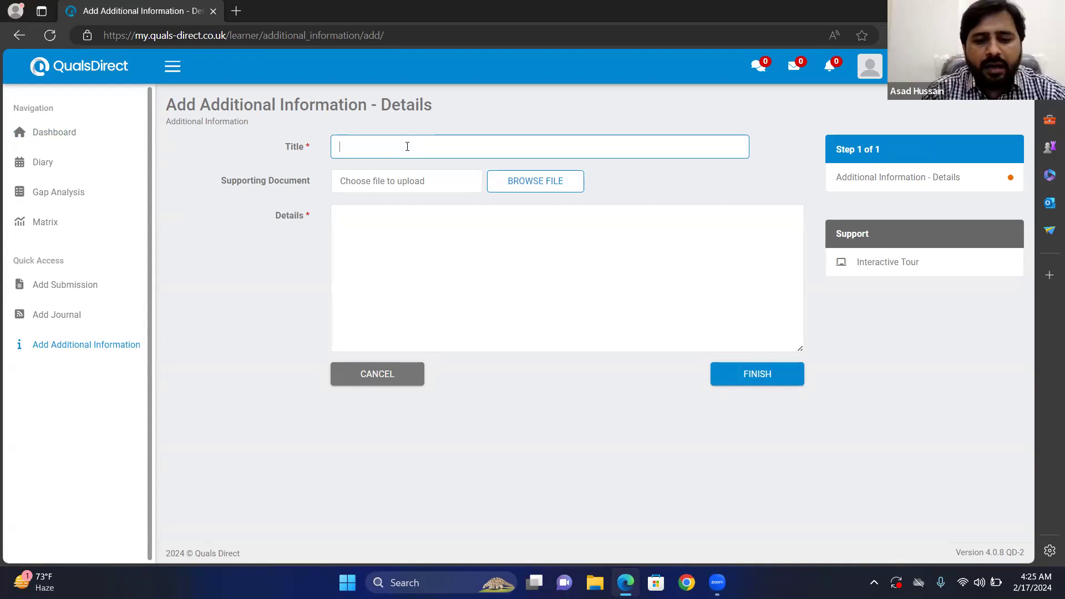
type("Passport")
left_click(383, 239)
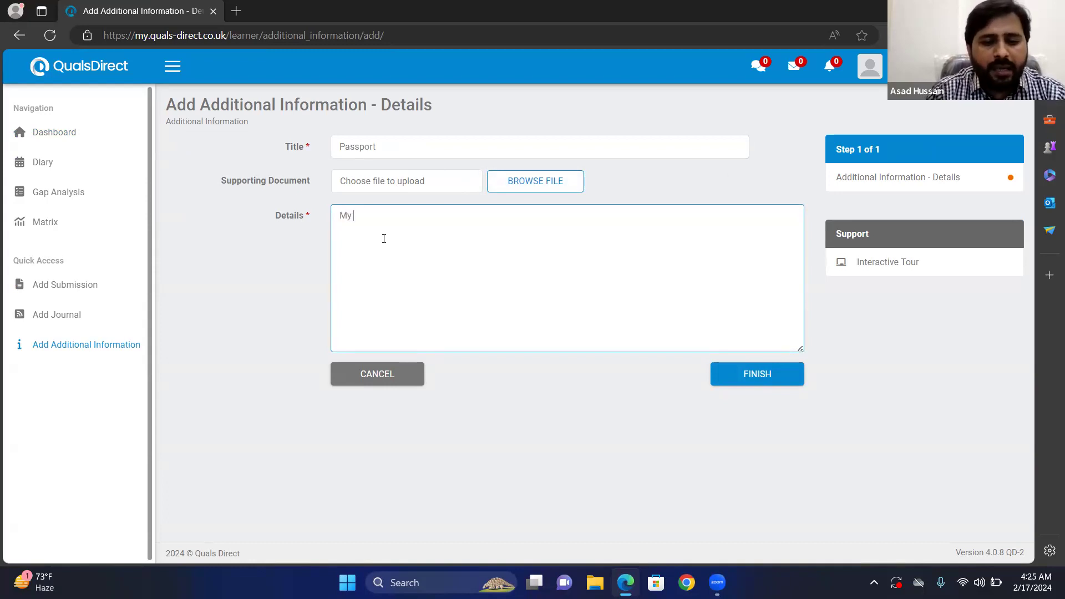
type("My Identity")
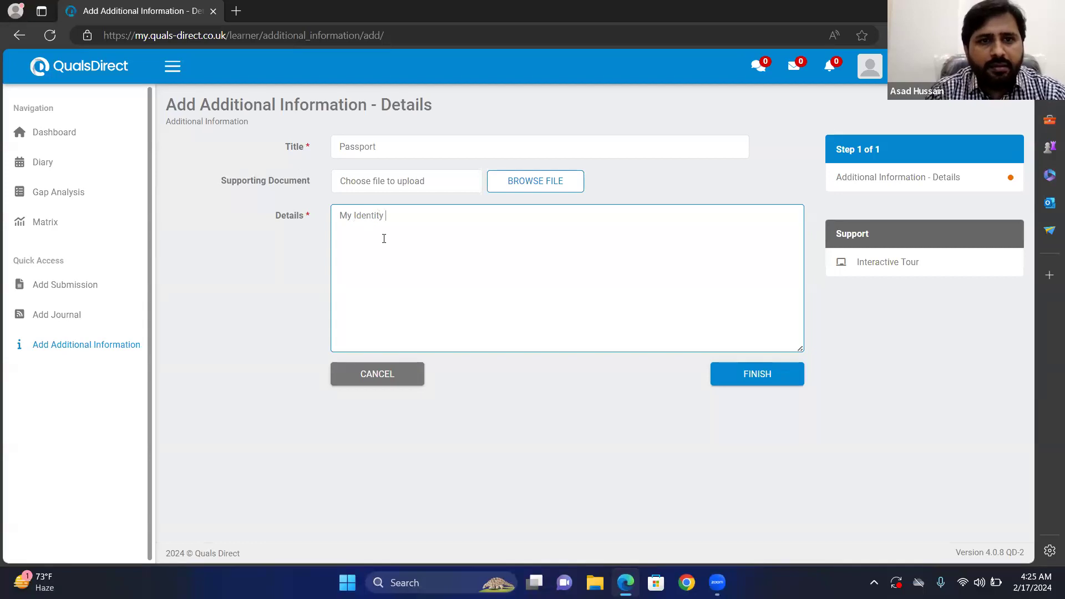
type(" Proof")
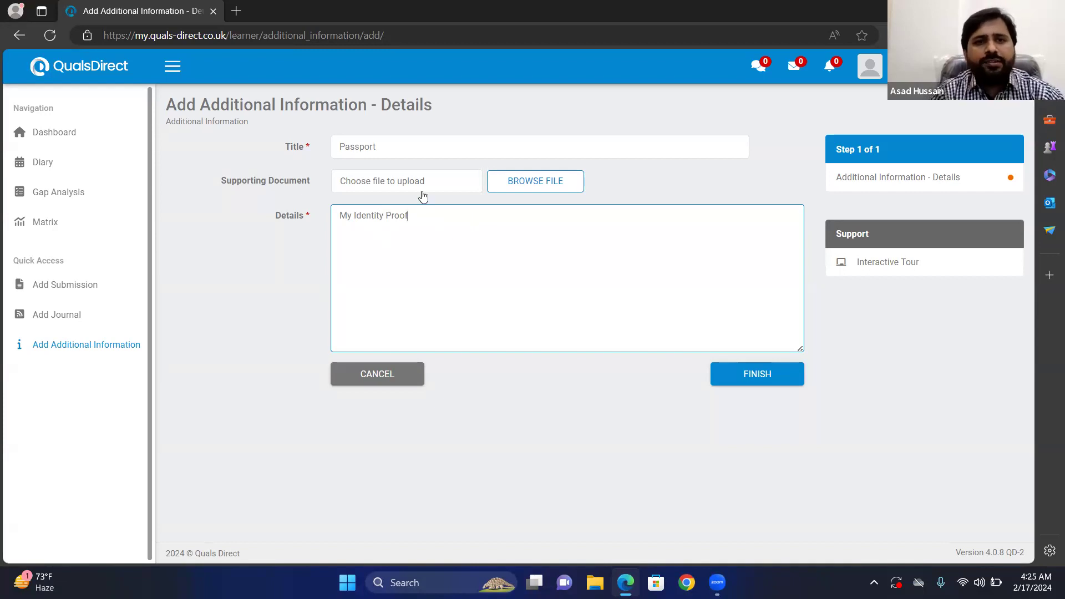
Step: Attach the dummylearnerdocuments zip file from Downloads as the supporting document
left_click(512, 186)
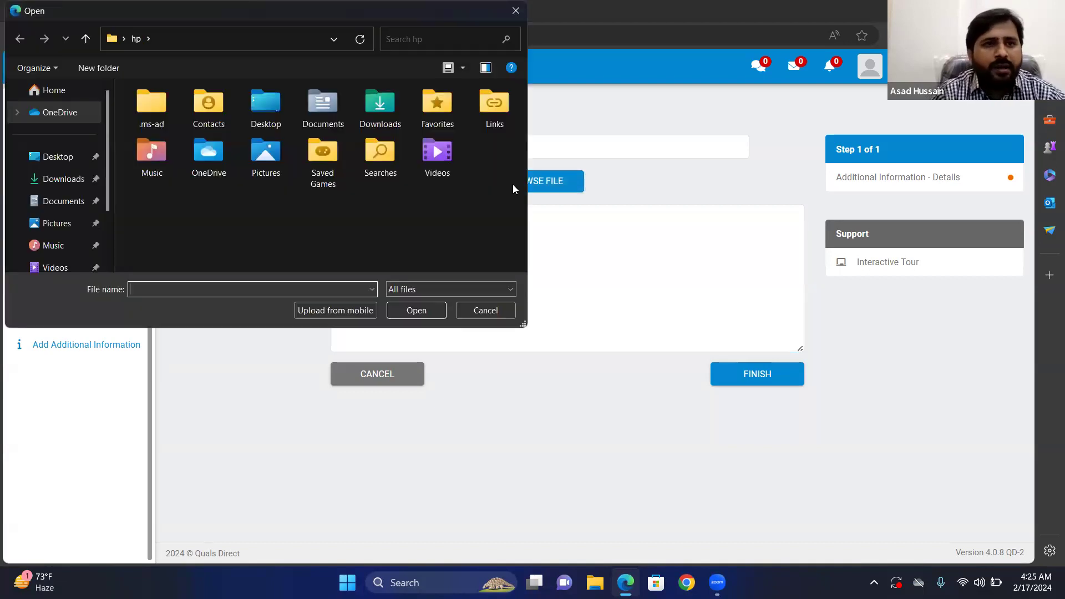
left_click(52, 182)
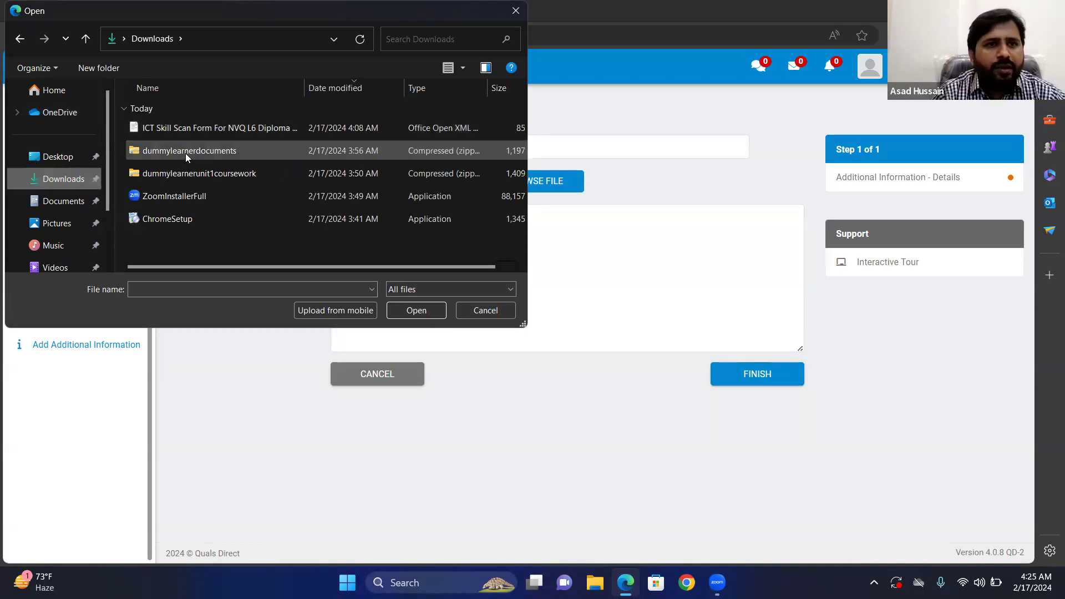
double_click(185, 153)
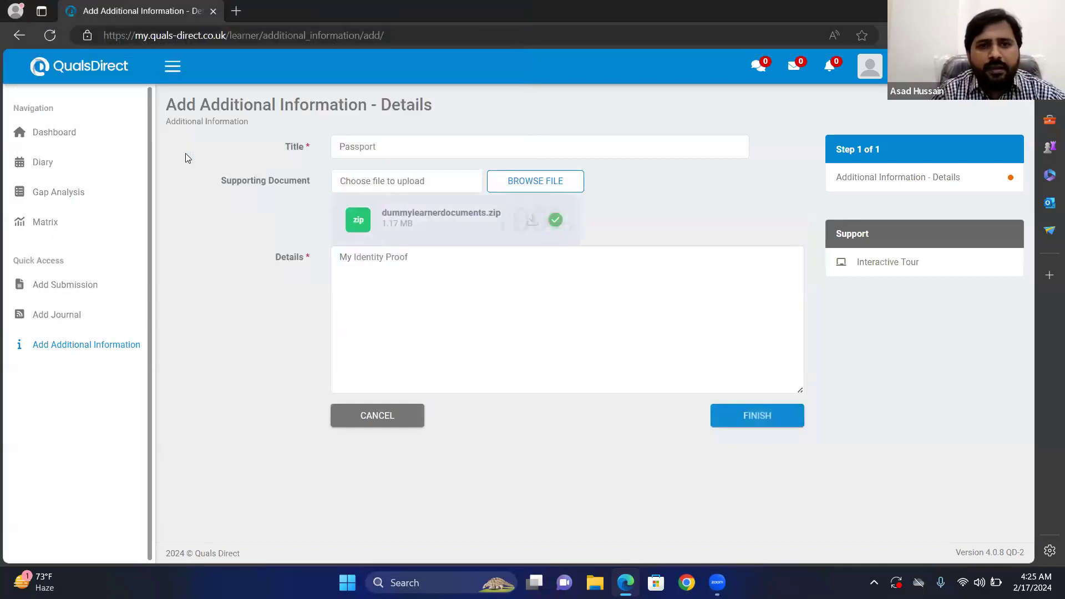
Step: Switch to File Explorer and examine which files the dummylearnerdocuments archive in Downloads contains
left_click(596, 581)
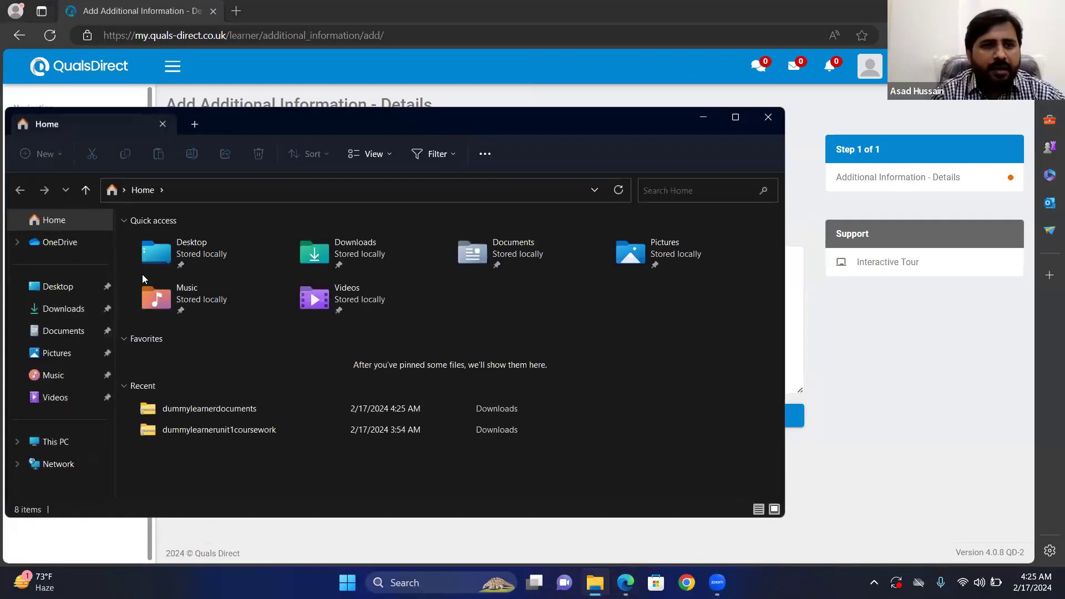
left_click(92, 311)
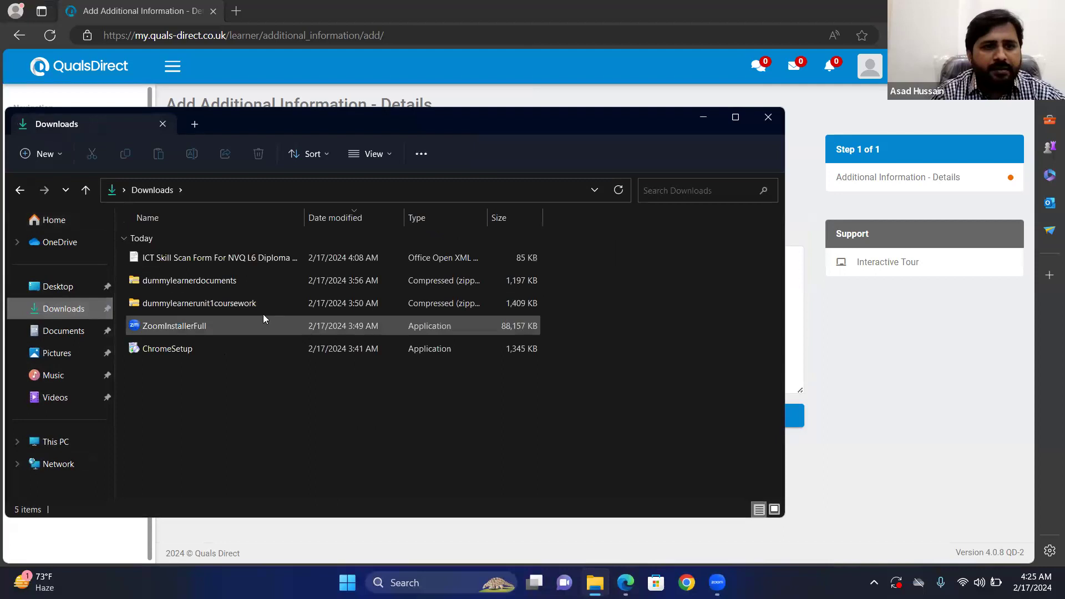
right_click(216, 282)
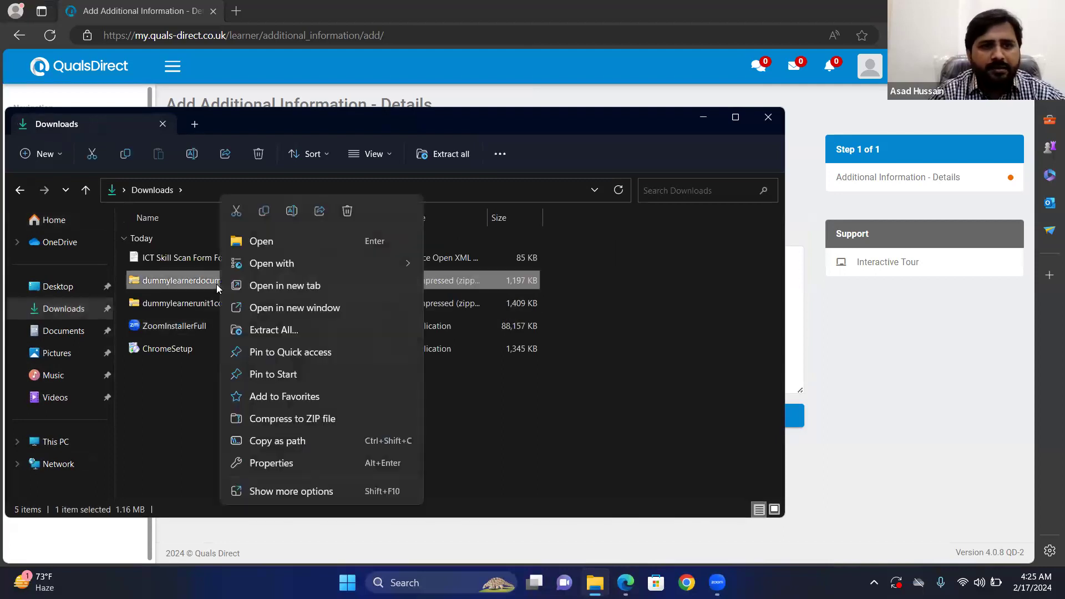
left_click(278, 241)
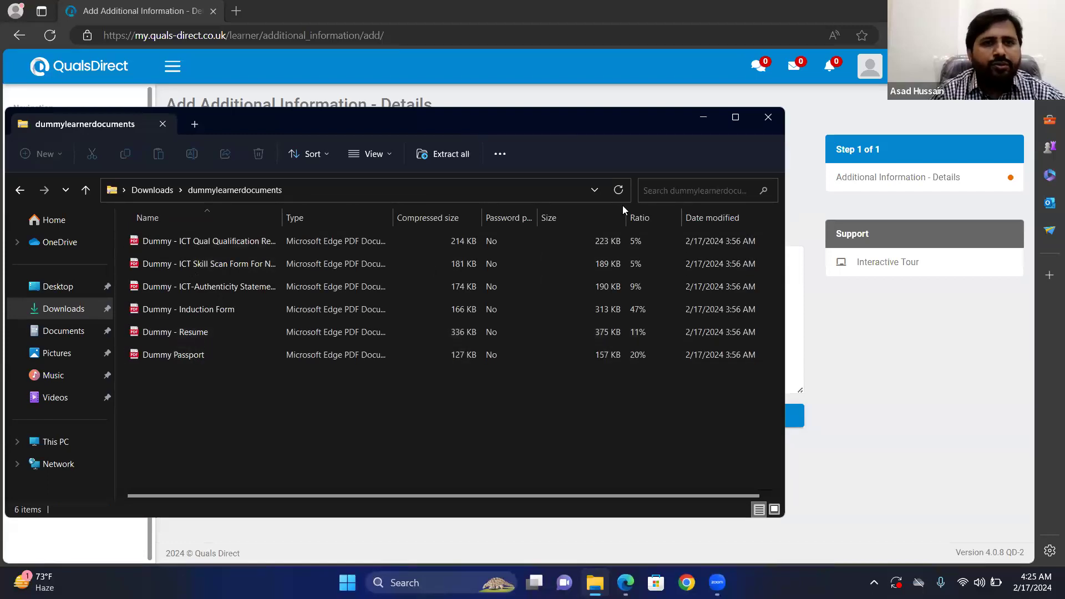
left_click(672, 95)
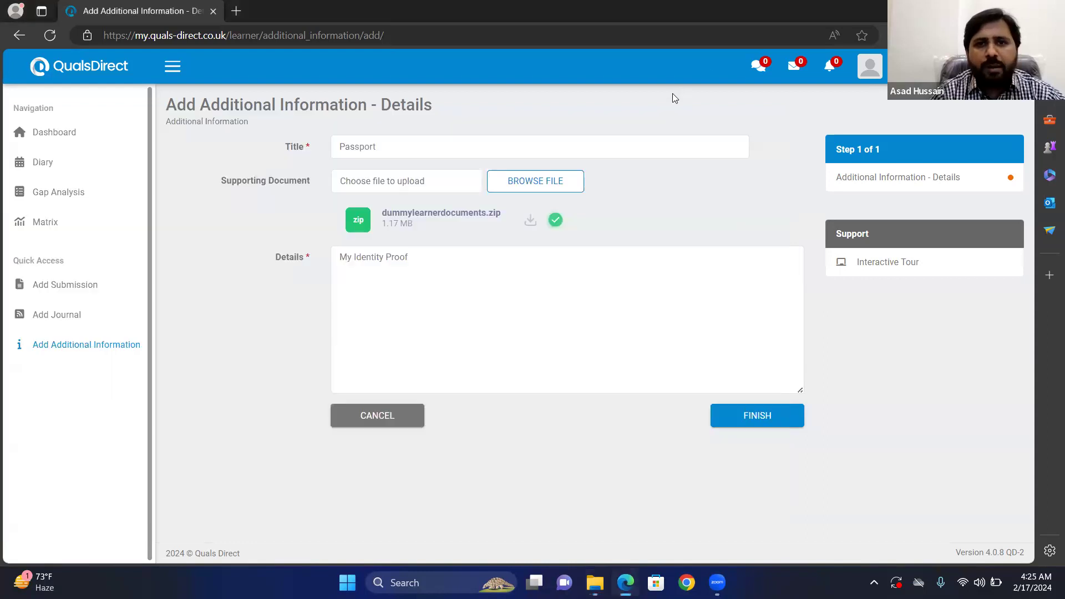
Step: Replace the attached zip file with the Dummy Passport PDF from inside the dummylearnerdocuments archive
left_click(555, 220)
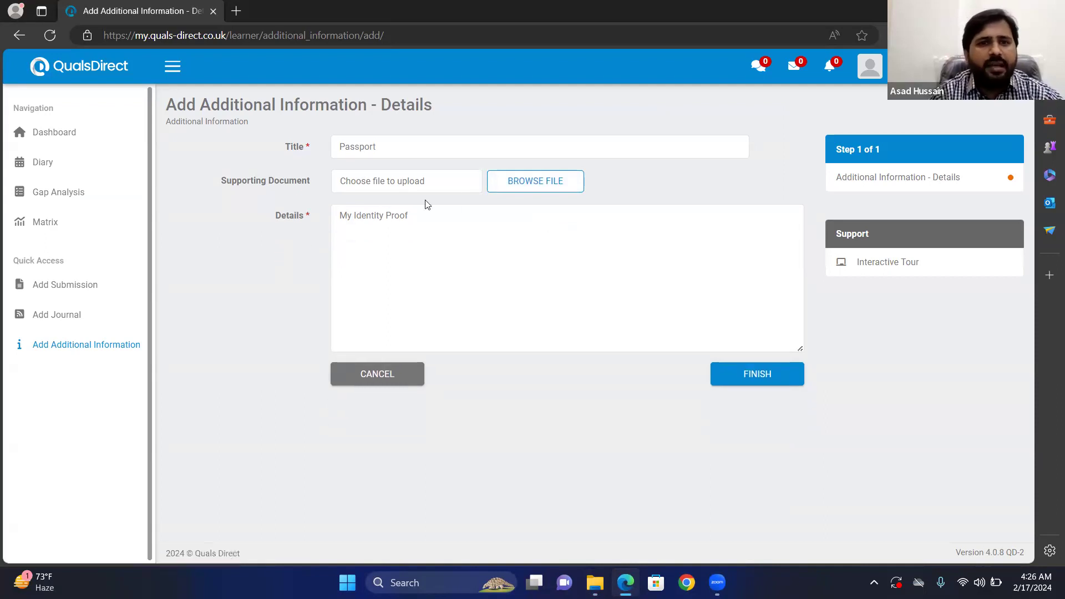
left_click(524, 182)
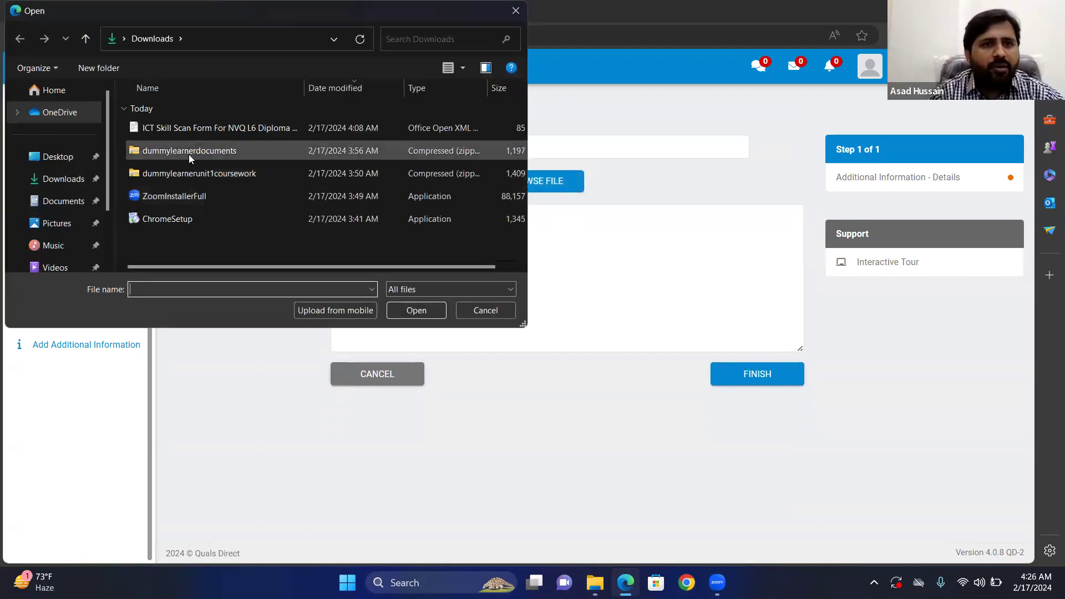
left_click(189, 154)
right_click(189, 154)
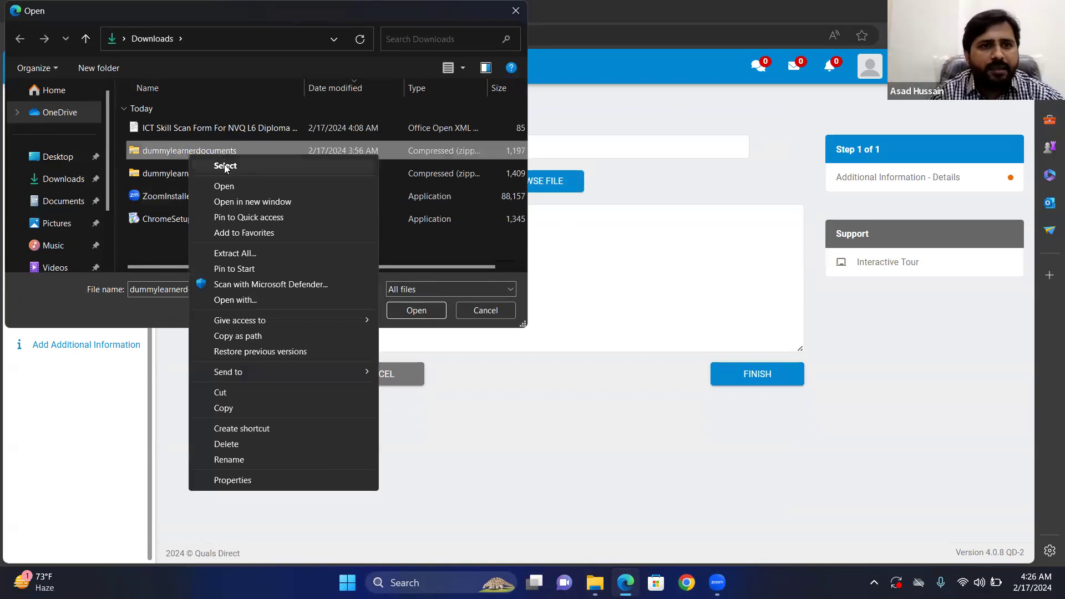
left_click(228, 186)
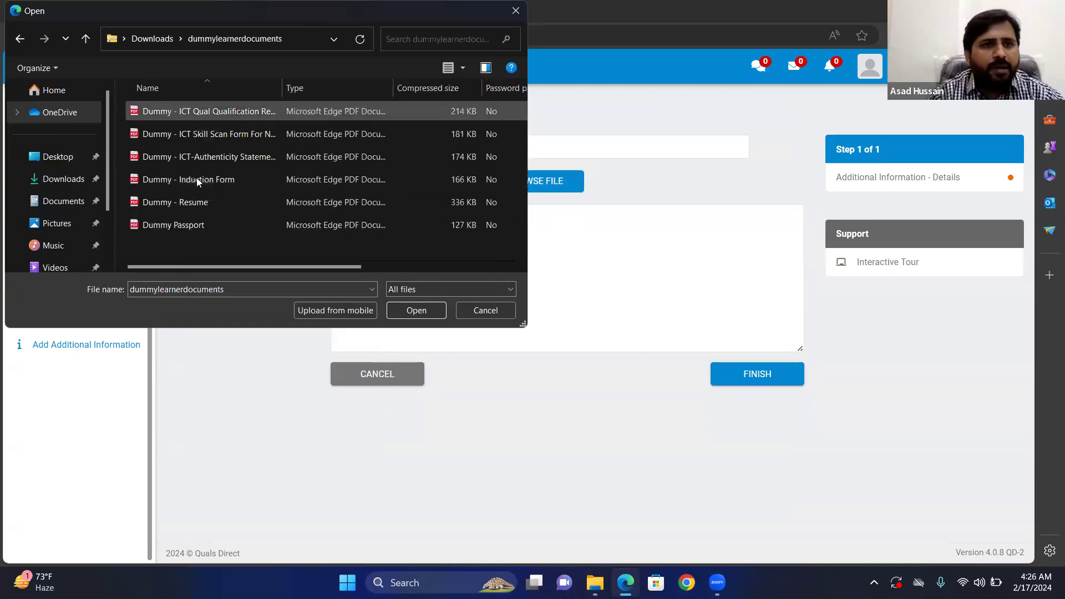
left_click(203, 227)
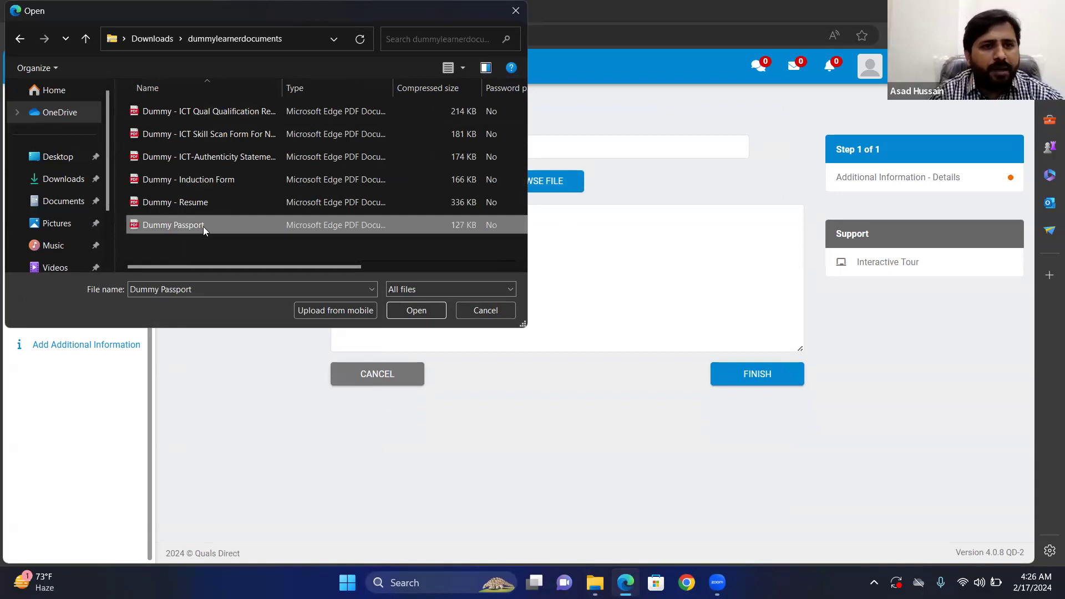
left_click(419, 314)
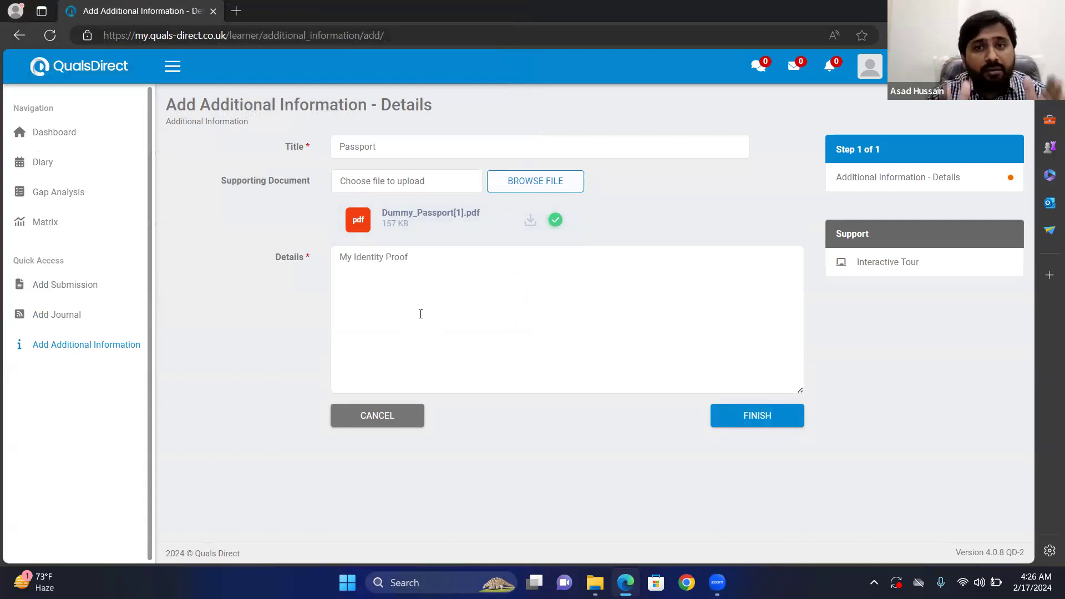
Step: Submit the Passport entry and return to the list of additional information
left_click(758, 417)
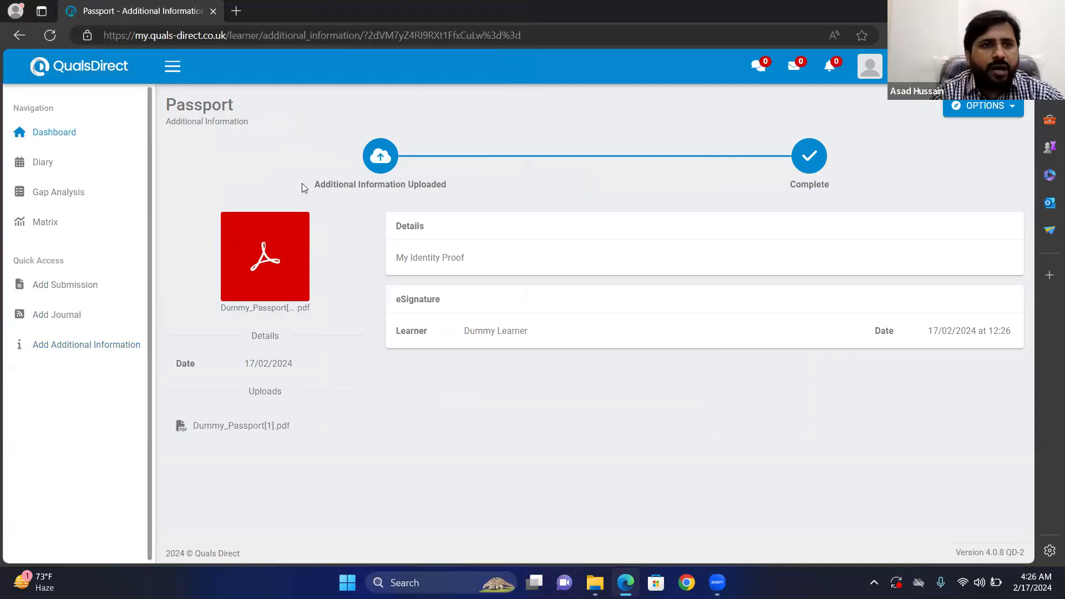
left_click(207, 123)
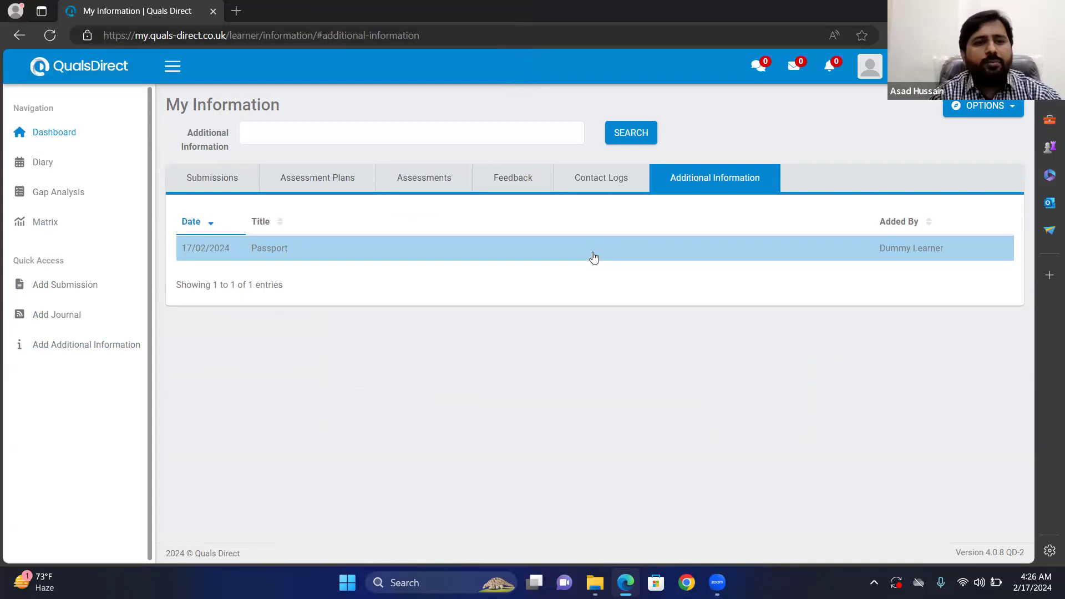
Step: Start another additional information entry with "Induction Form" as both its title and its details
left_click(972, 108)
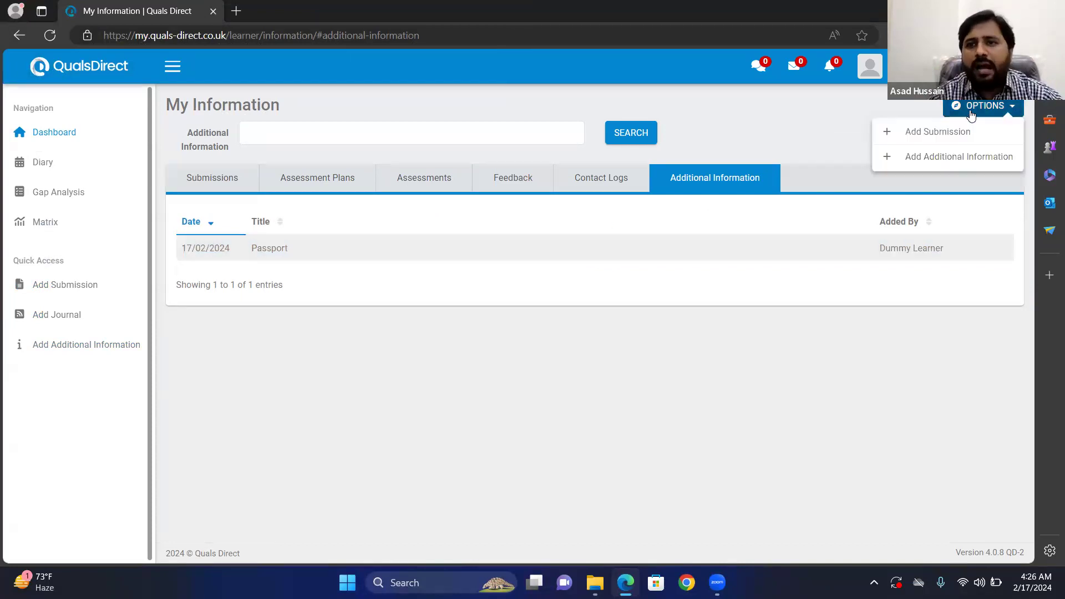
left_click(953, 157)
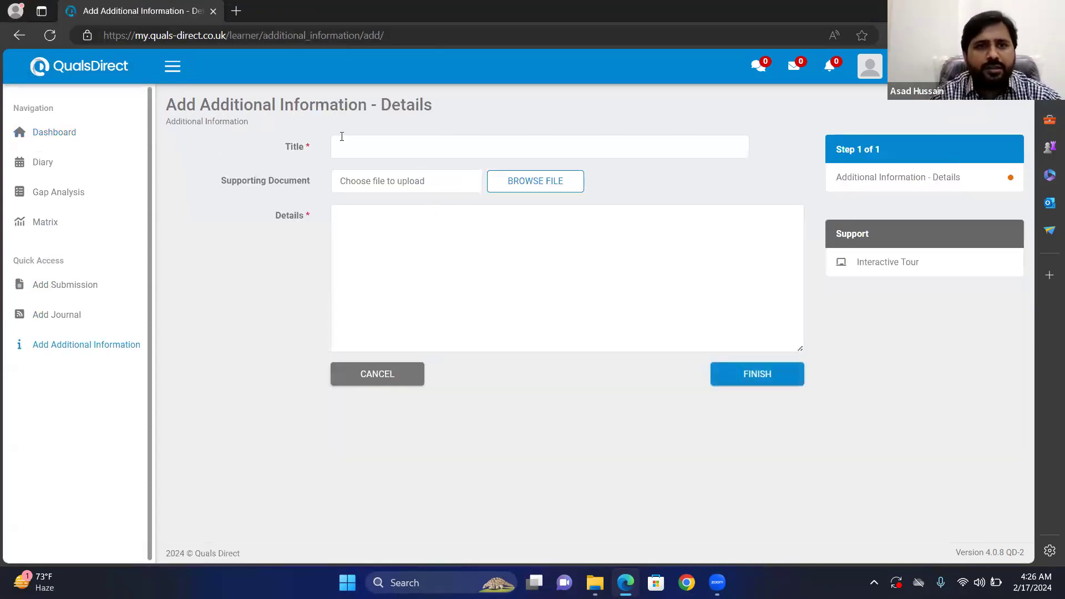
left_click(346, 150)
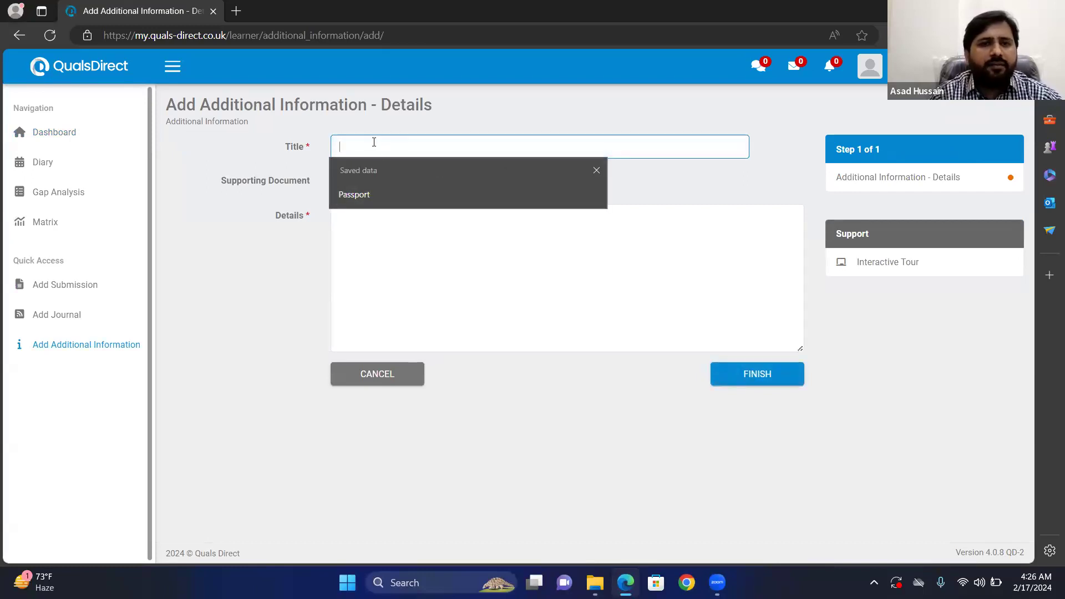
left_click(596, 170)
left_click(533, 179)
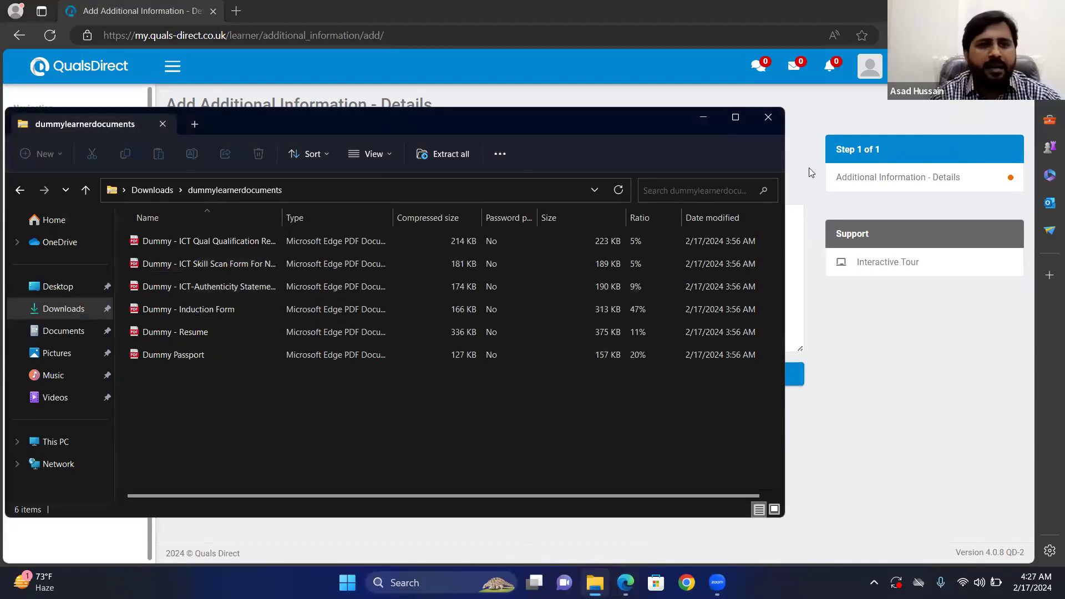
left_click(768, 117)
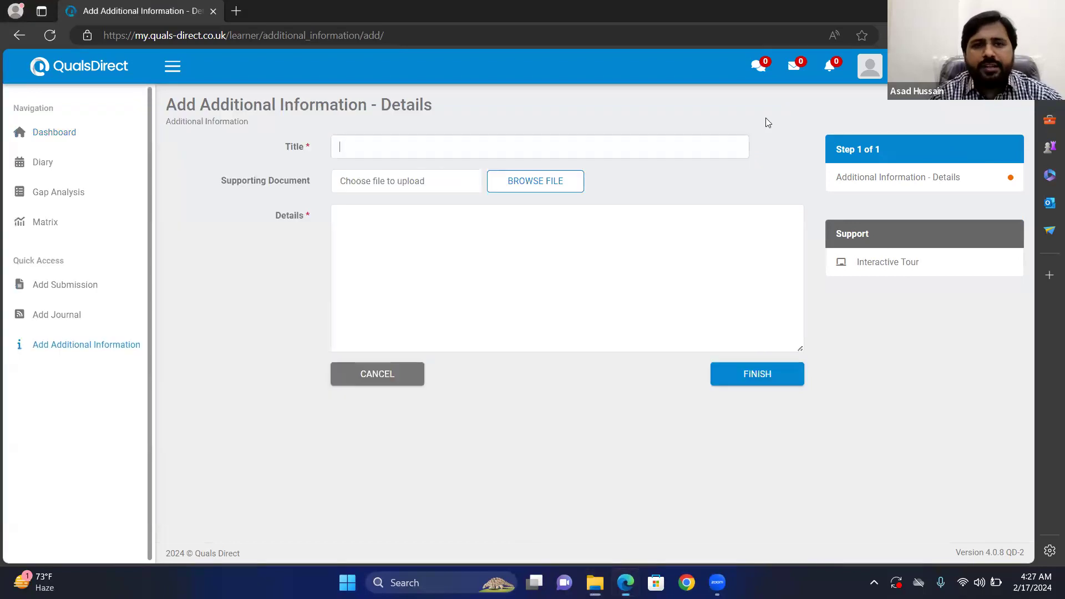
left_click(393, 147)
type("In")
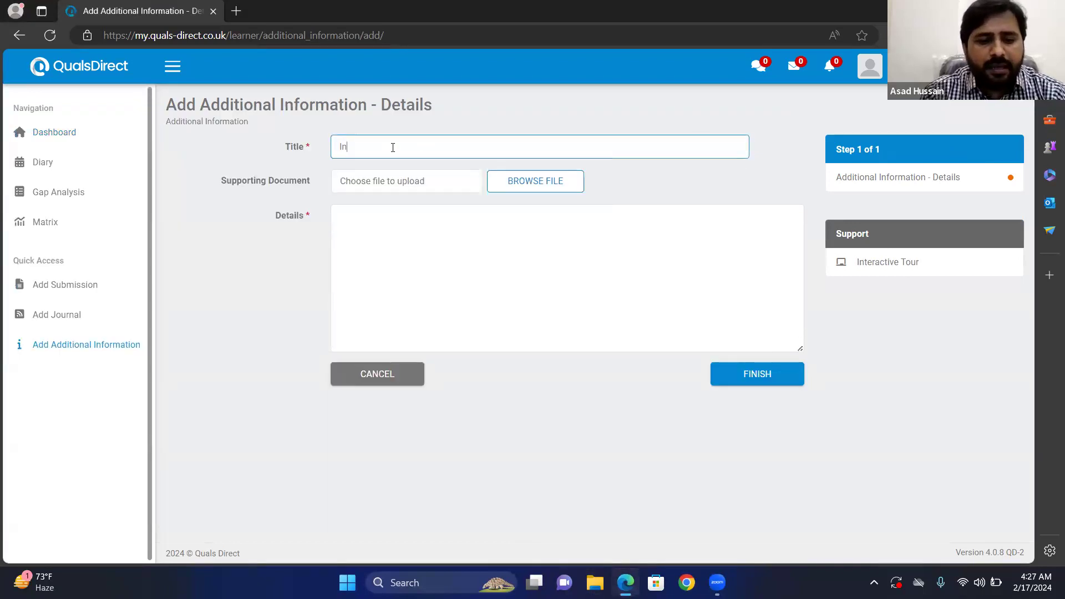
type("duction Form")
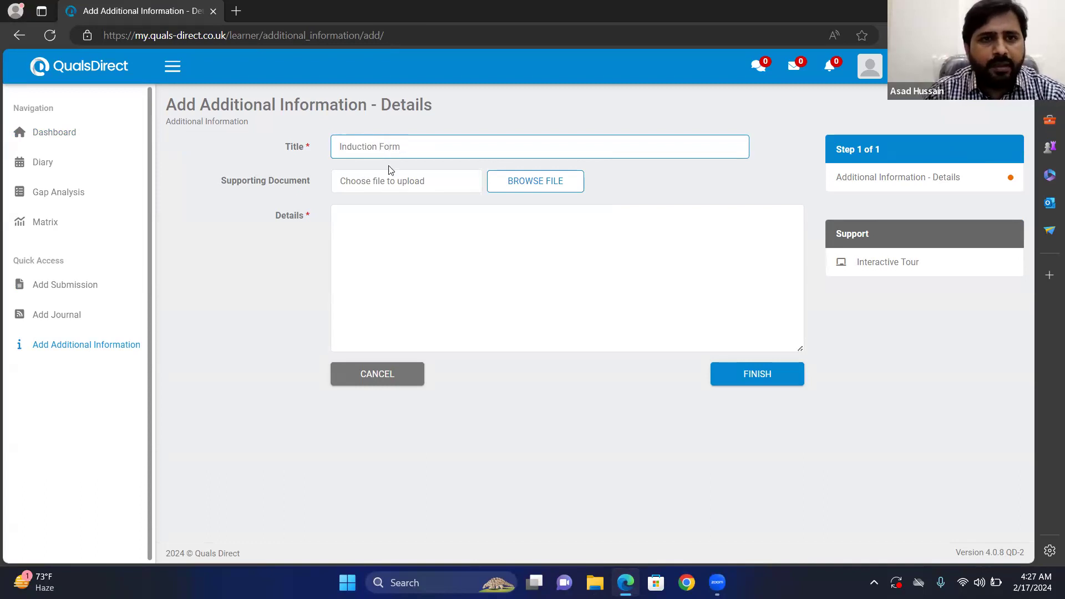
left_click(382, 252)
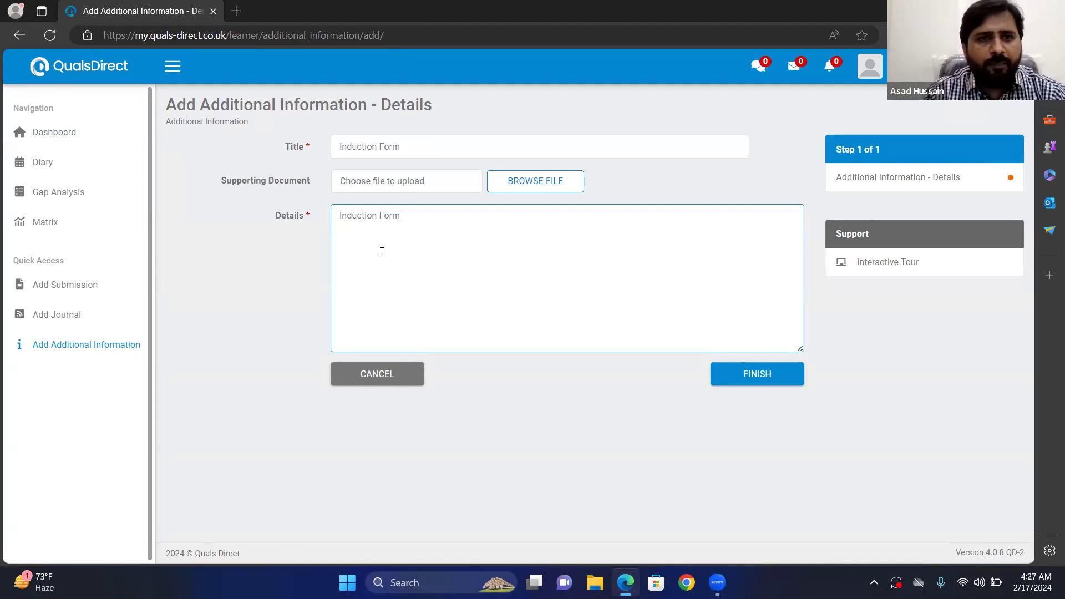
Step: Attach the Dummy - Induction Form PDF from the dummylearnerdocuments archive in Downloads as the supporting document
left_click(510, 195)
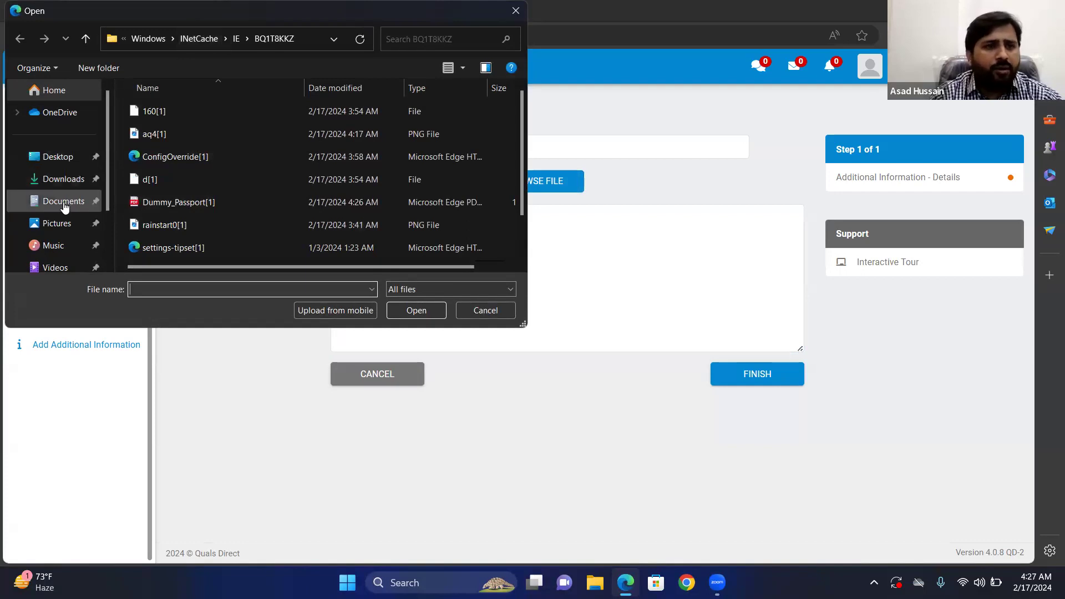
left_click(63, 180)
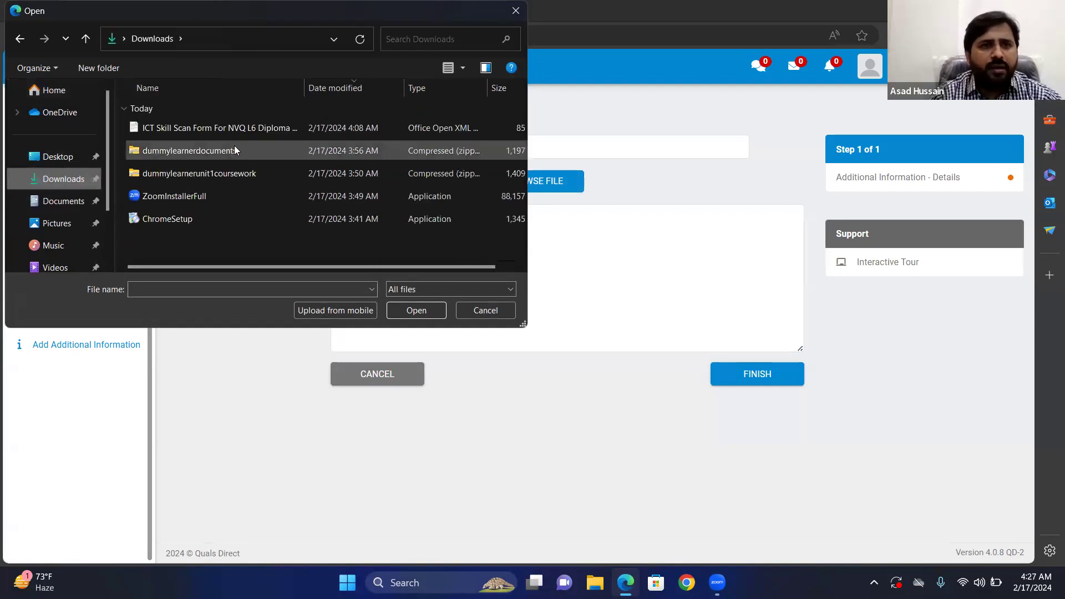
left_click(234, 145)
right_click(234, 146)
left_click(301, 178)
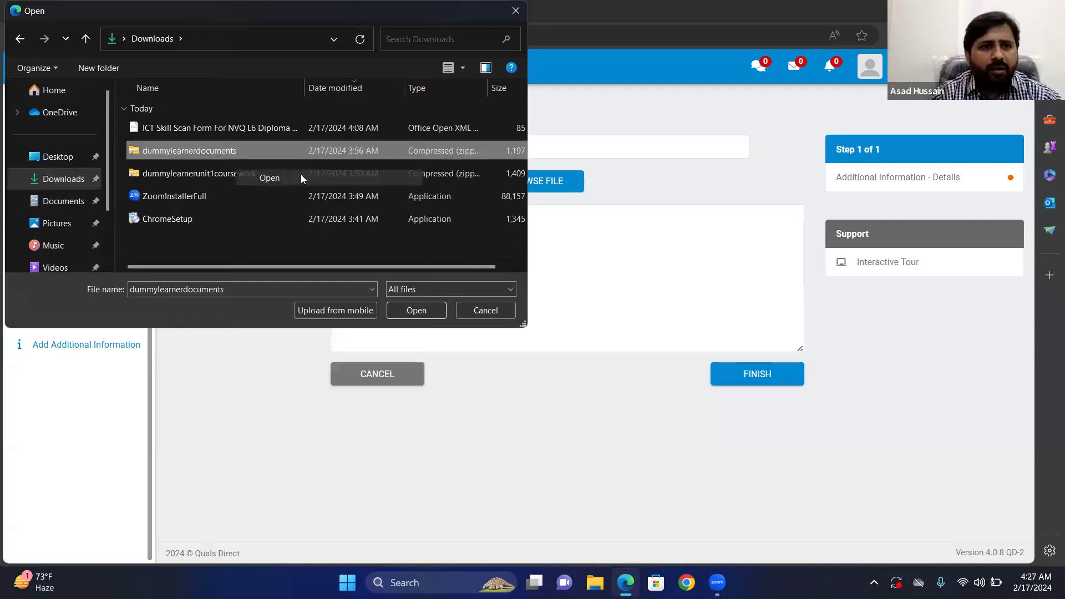
left_click(220, 182)
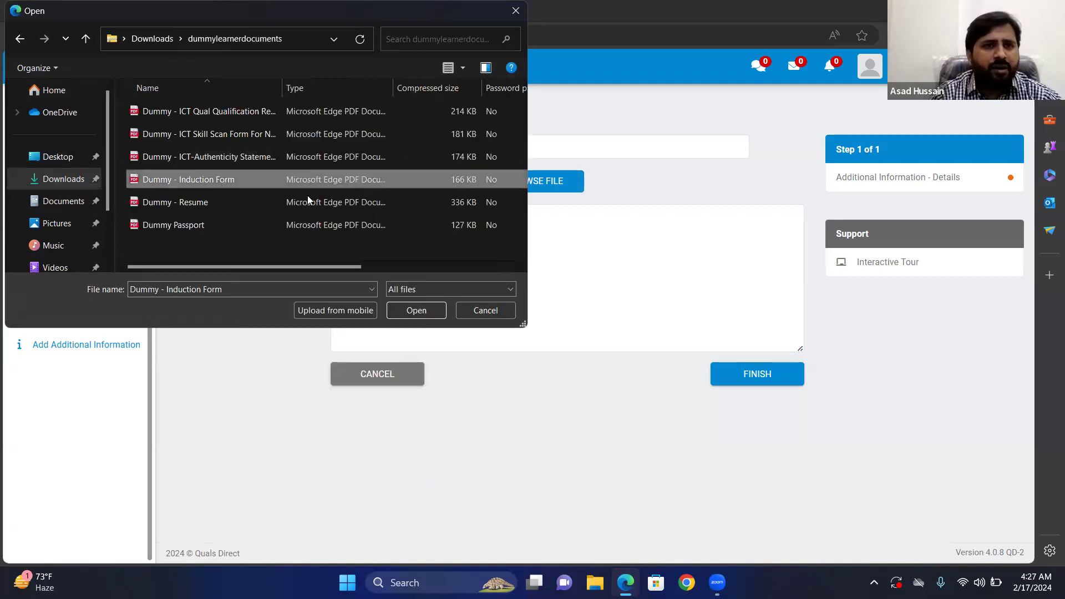
left_click(402, 310)
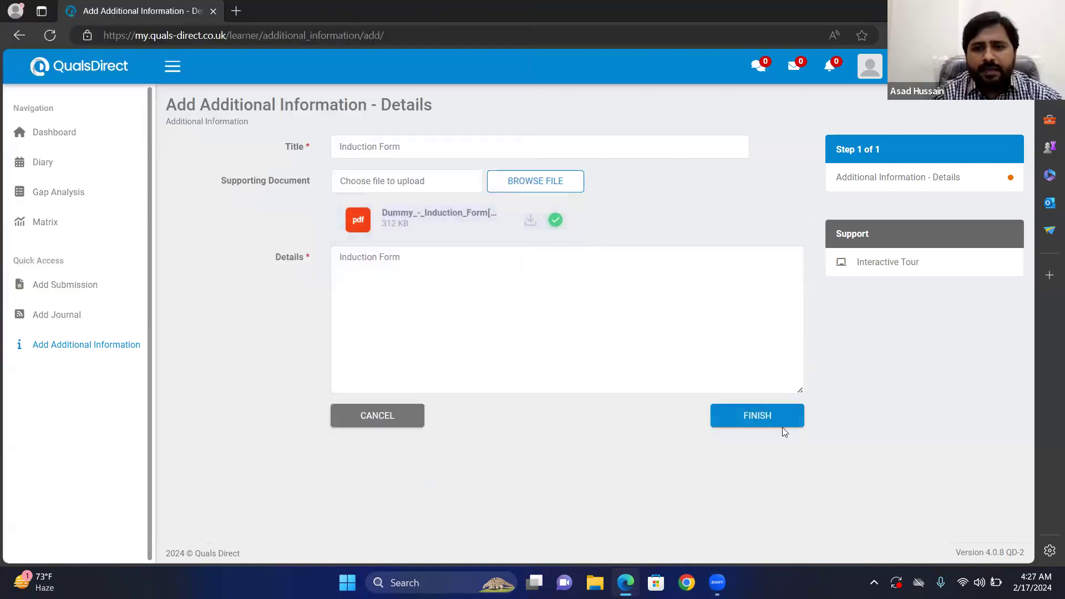
Step: Submit the Induction Form entry and return to the learner dashboard by way of the additional information list
left_click(772, 424)
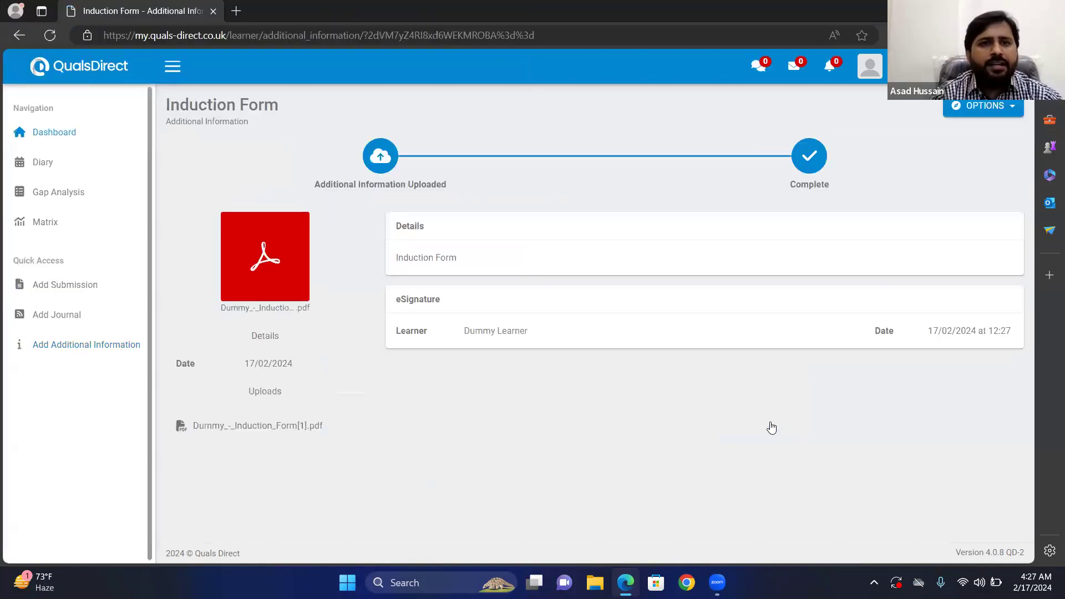
left_click(223, 124)
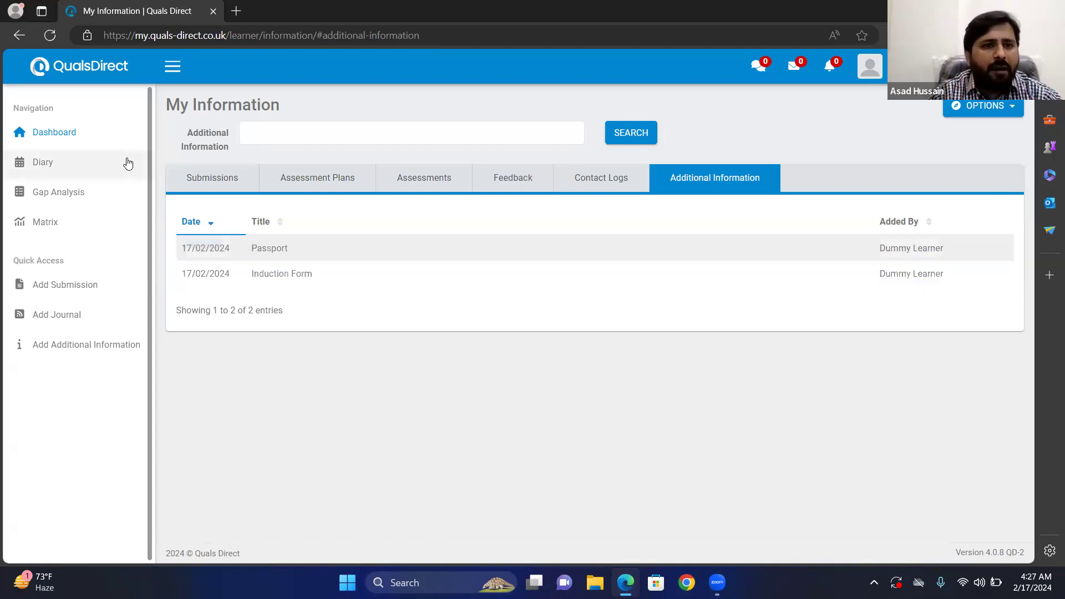
left_click(102, 144)
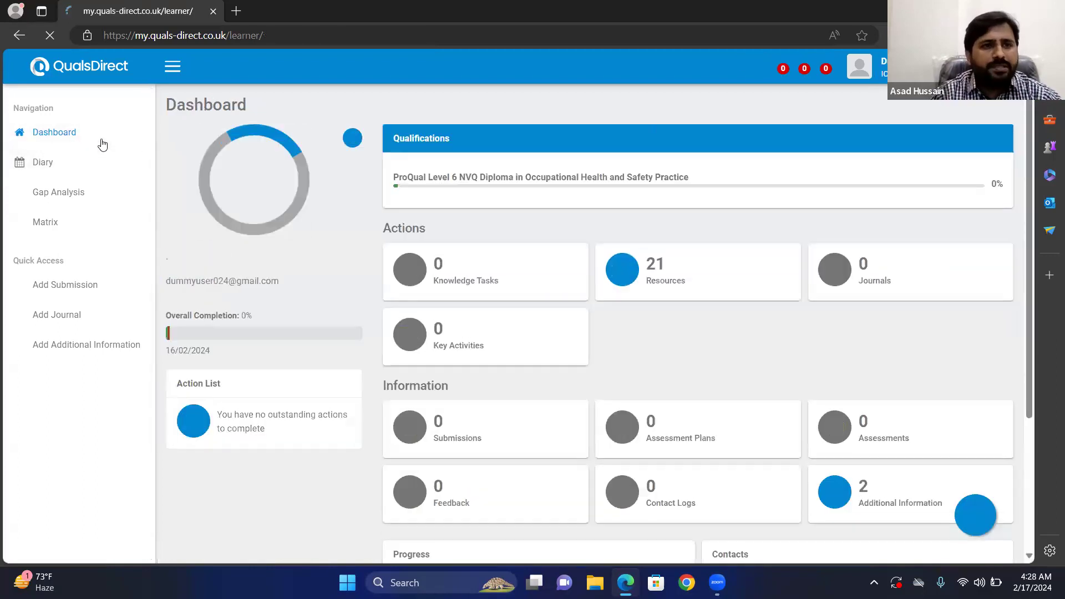